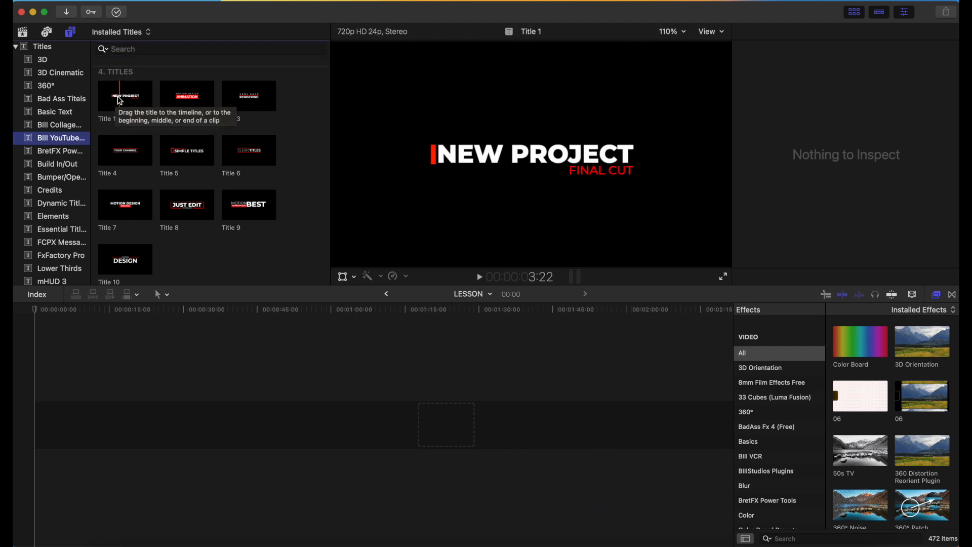
Place the Title 1 template at the start of the empty LESSON timeline and play it back.
scroll(119, 254, "down", 1)
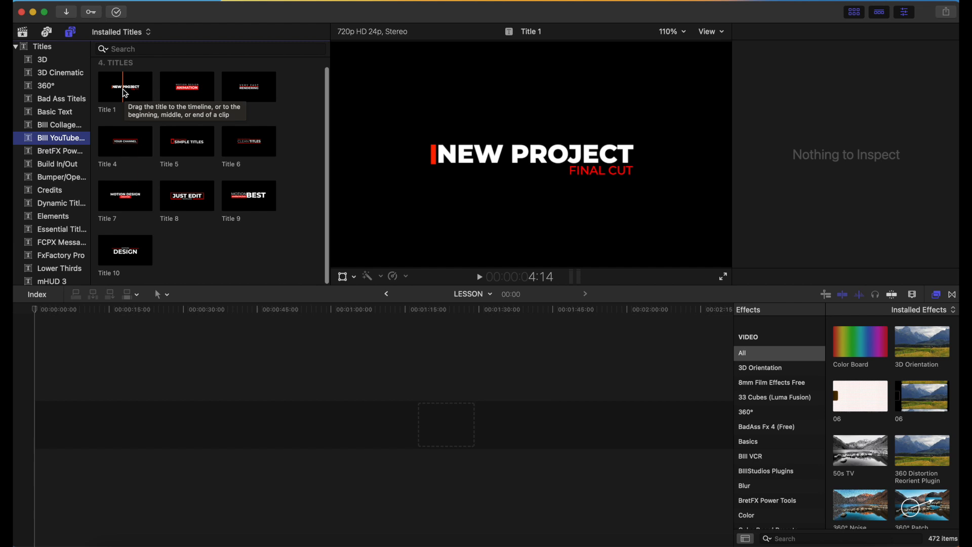
left_click_drag(125, 94, 86, 426)
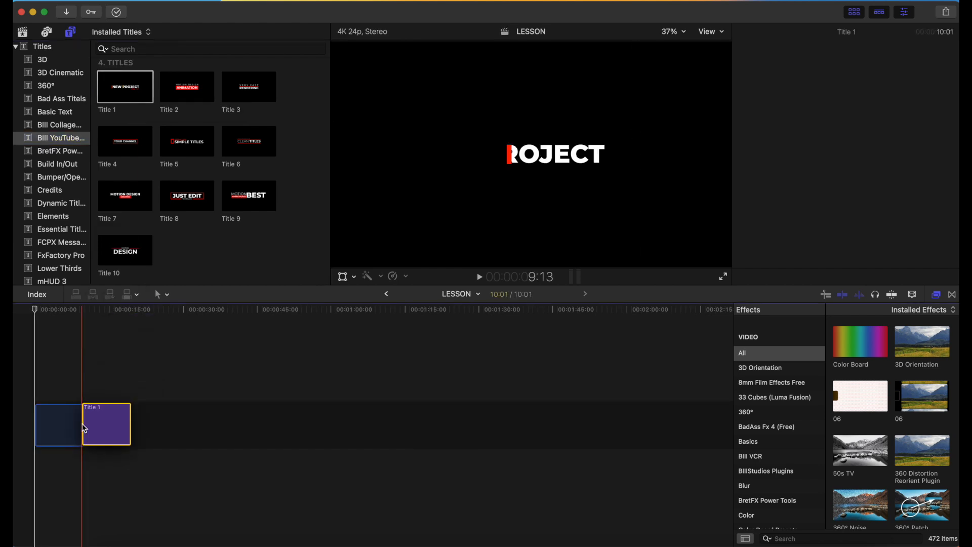
left_click(32, 384)
key("space")
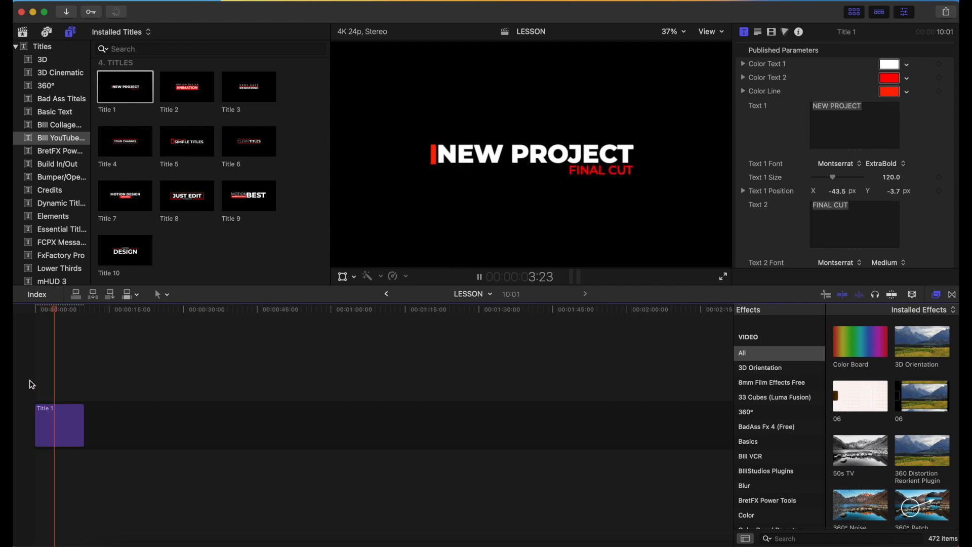
key("space")
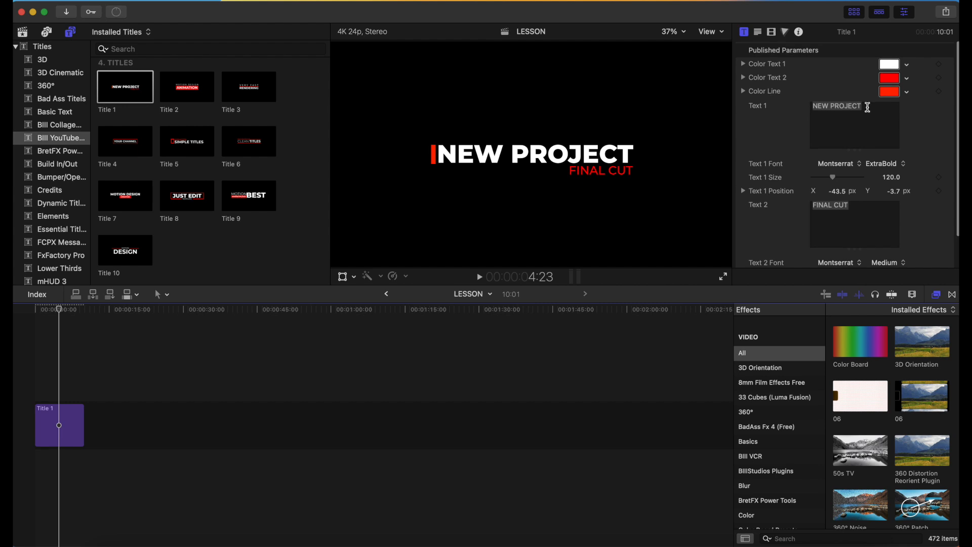
Change the title's Text 1 to "YOUTUBE LESSON" and its Text 2 to "SUBSCRIBE".
triple_click(868, 107)
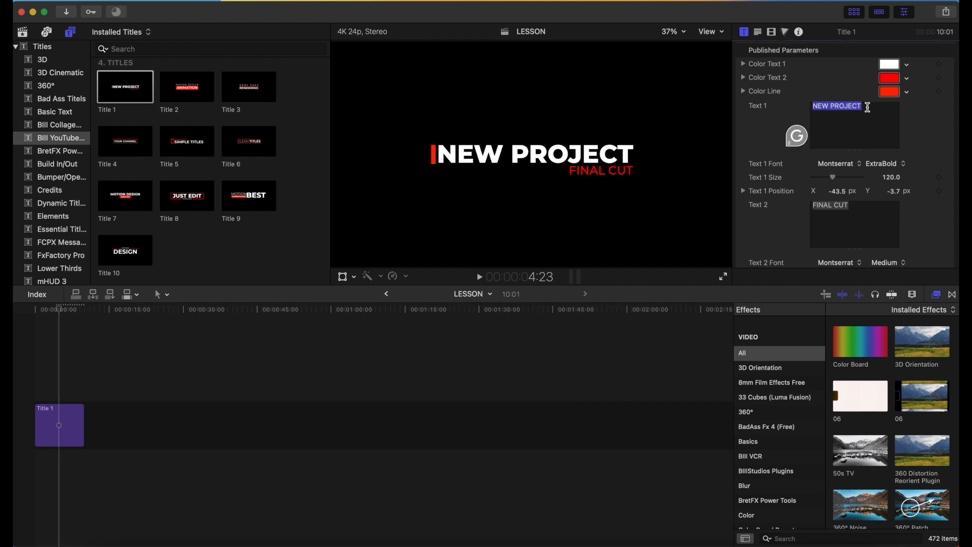
type("YOUTUBE")
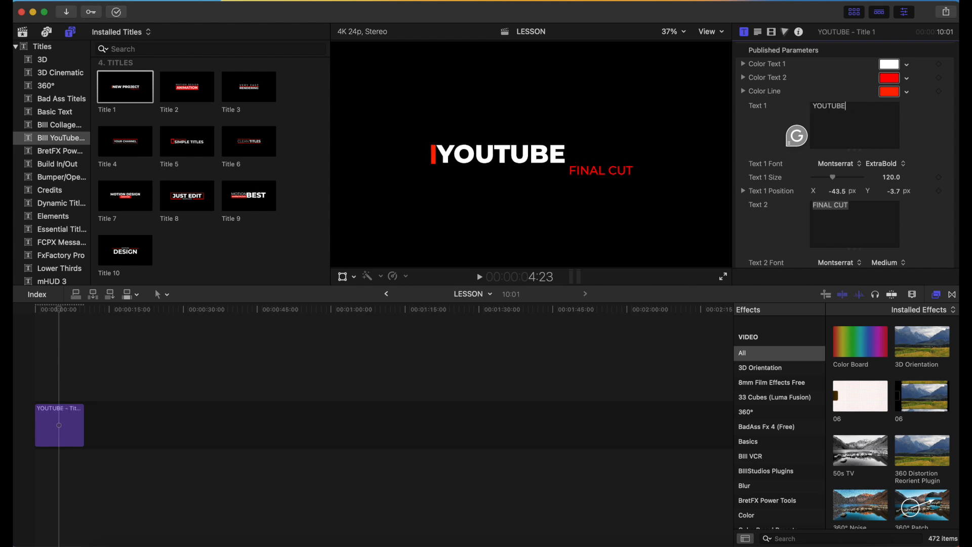
type(" LESSON")
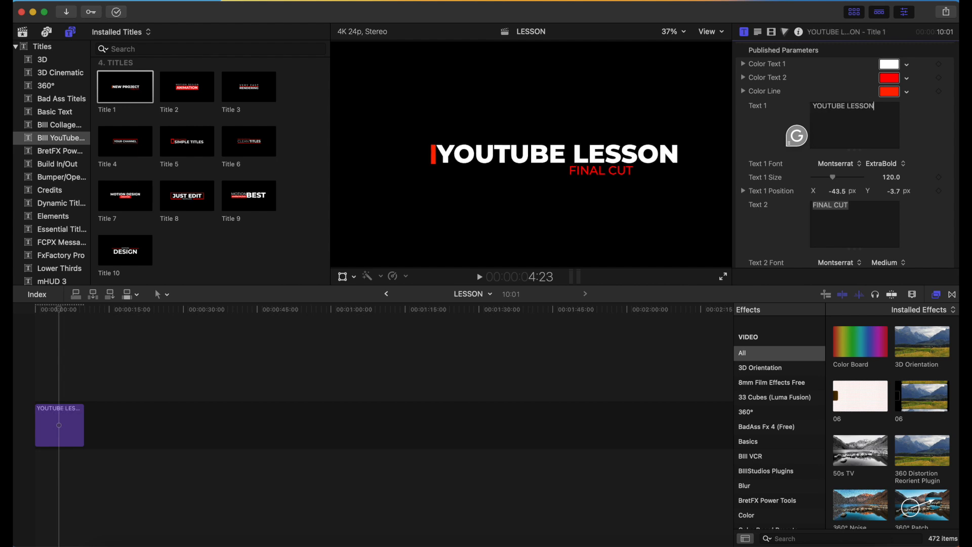
left_click(855, 203)
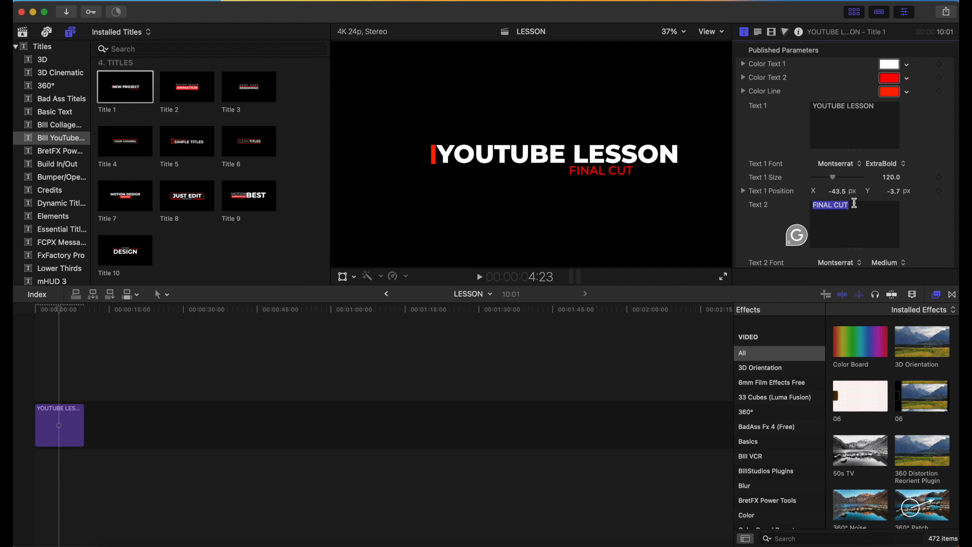
type("S")
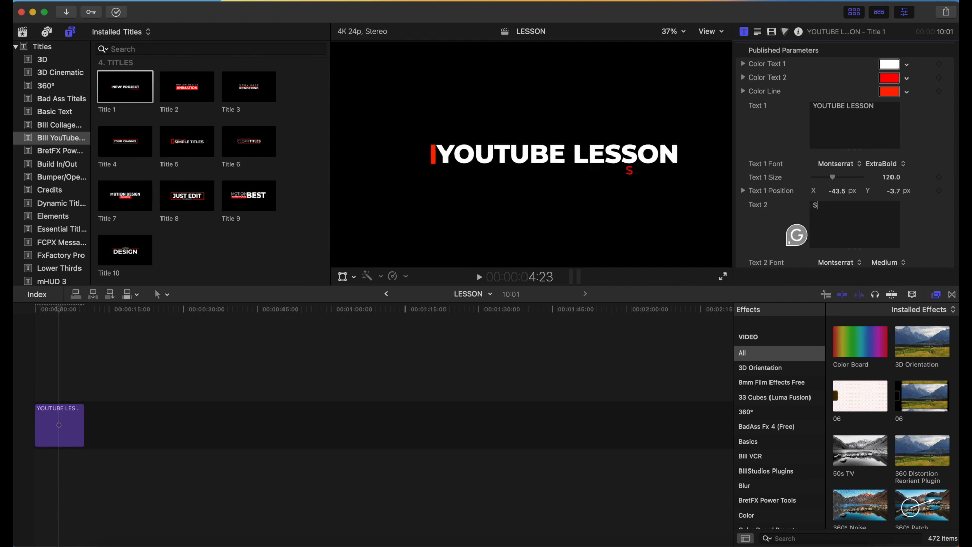
type("UBSCRIBE")
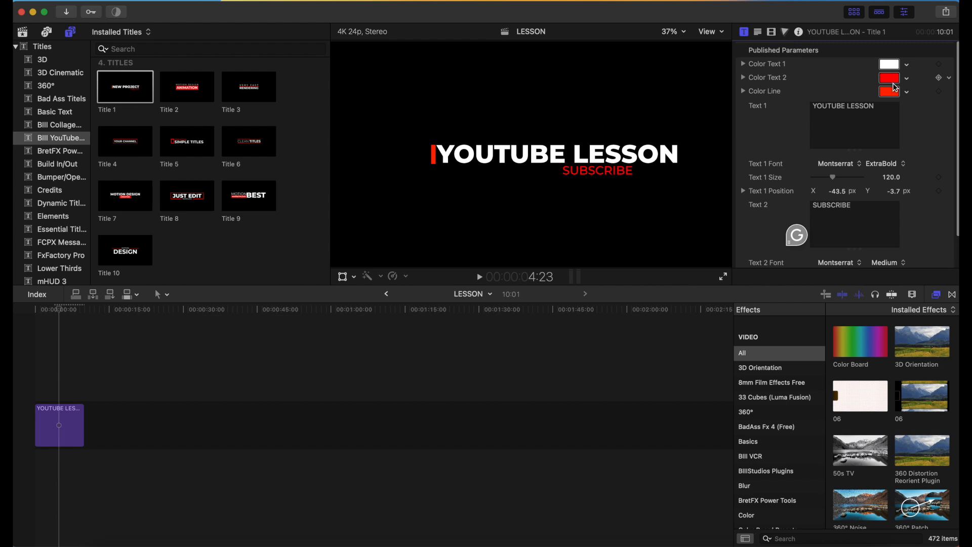
Play the edited title from the beginning of the timeline to check its animation.
left_click_drag(59, 310, 21, 313)
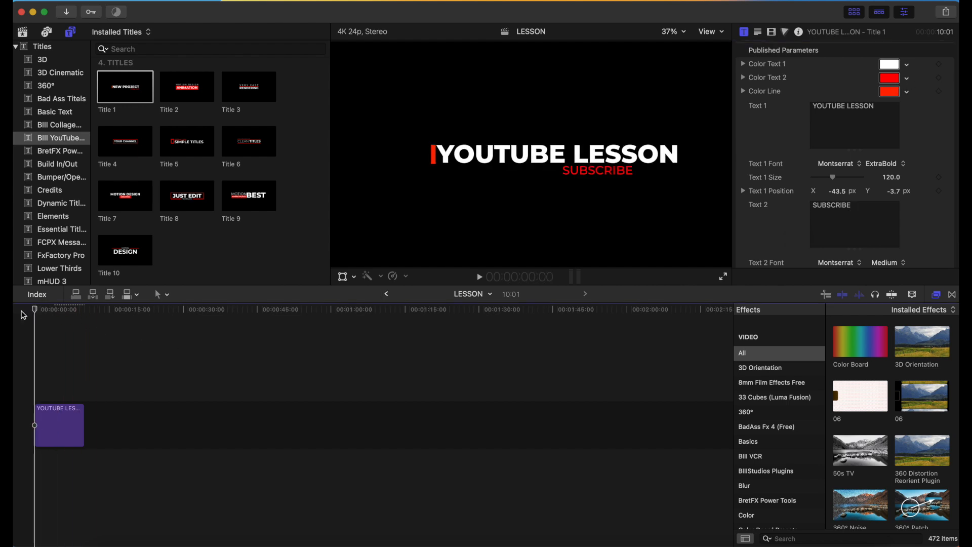
key("space")
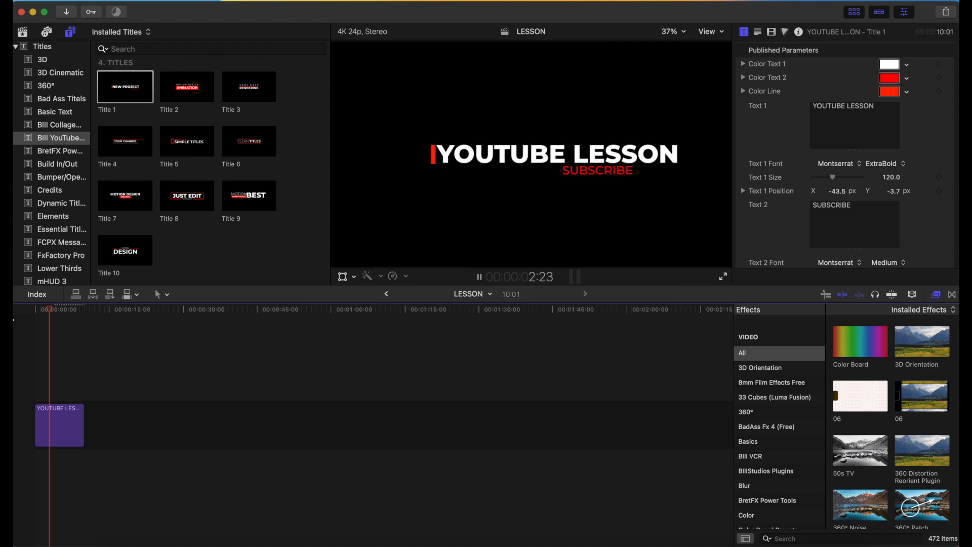
key("space")
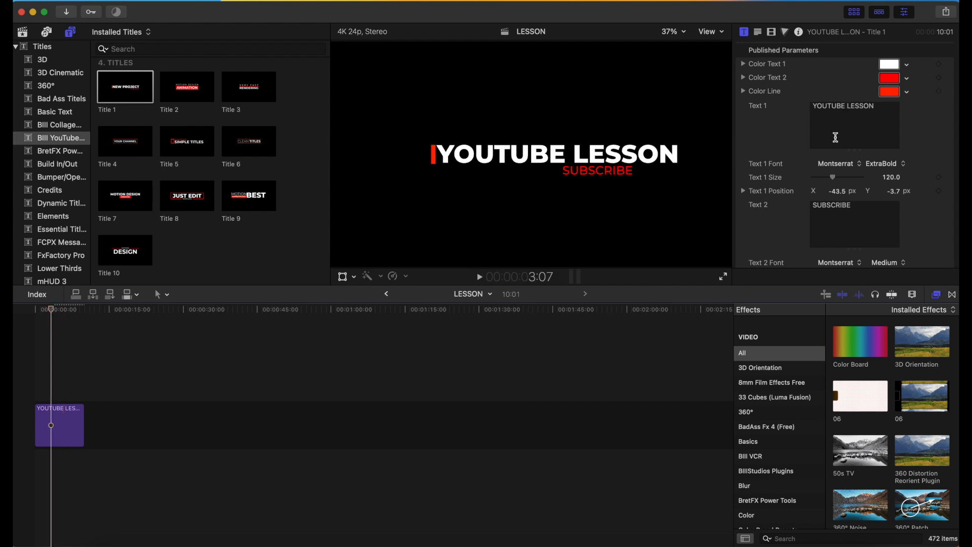
Change the YOUTUBE LESSON title's Color Text 1 to a yellow-orange.
scroll(835, 138, "down", 3)
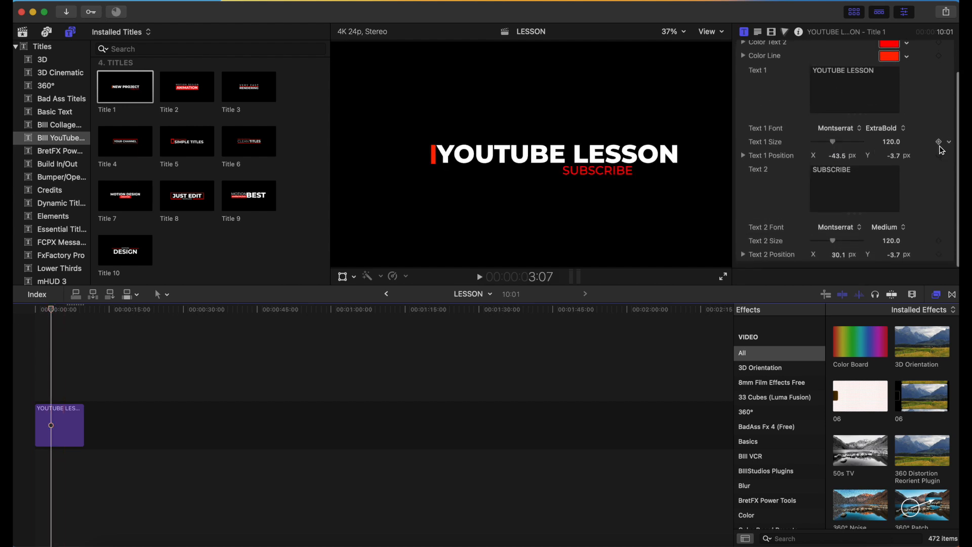
scroll(923, 110, "up", 3)
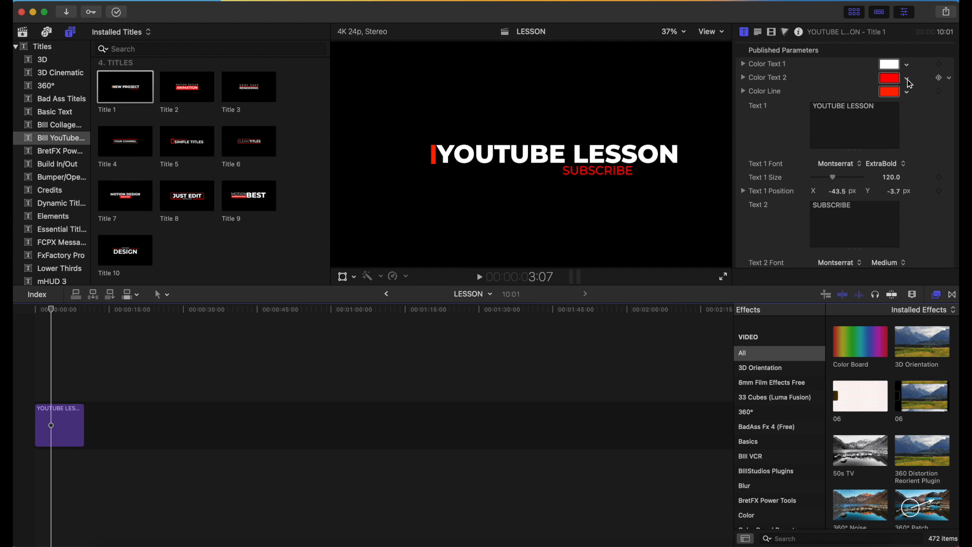
scroll(907, 79, "up", 1)
left_click(893, 68)
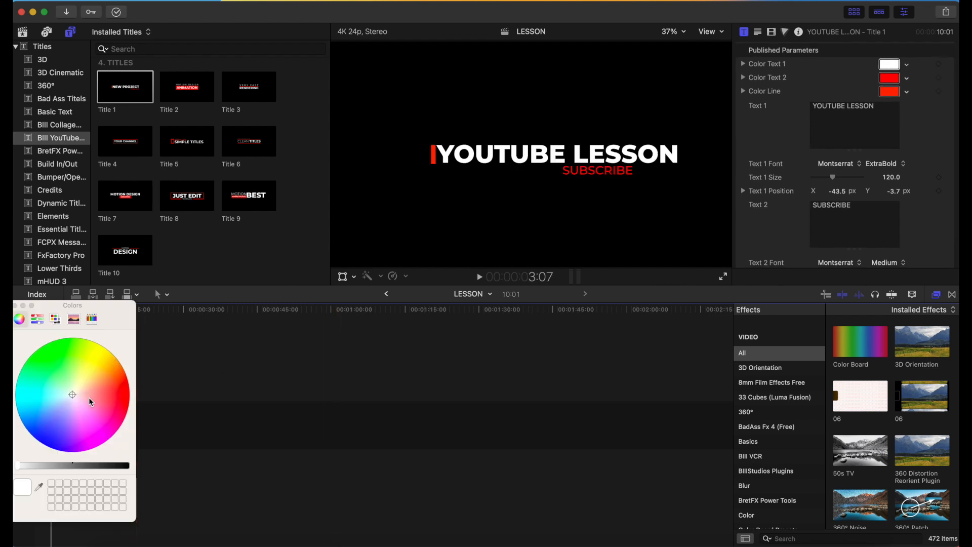
left_click_drag(74, 398, 108, 366)
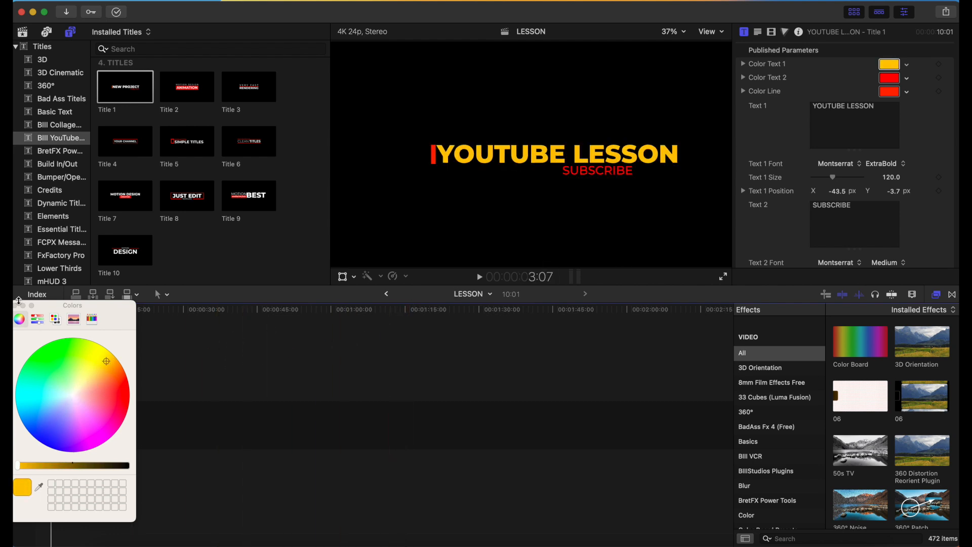
left_click(16, 306)
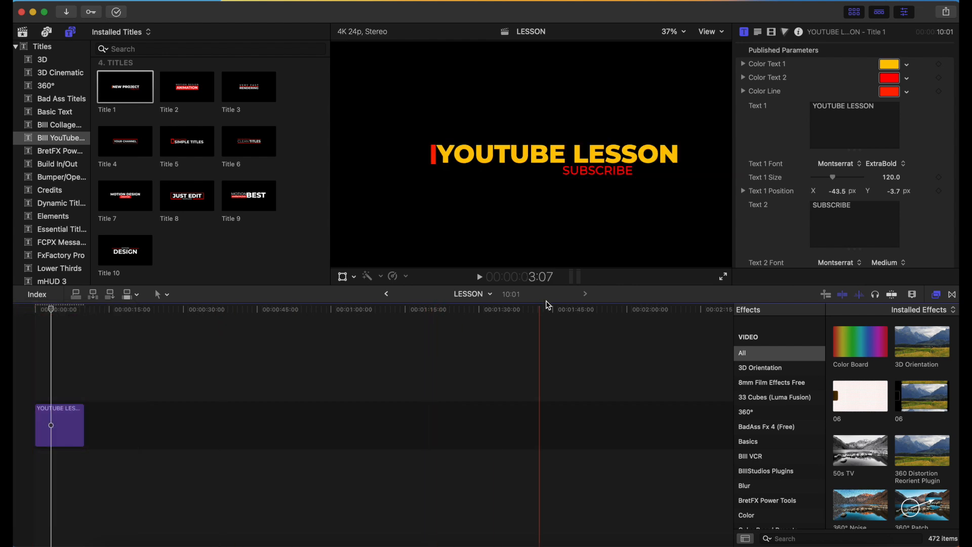
Change the title's Color Text 2 to light green and play the title from the start.
left_click(907, 80)
left_click(848, 122)
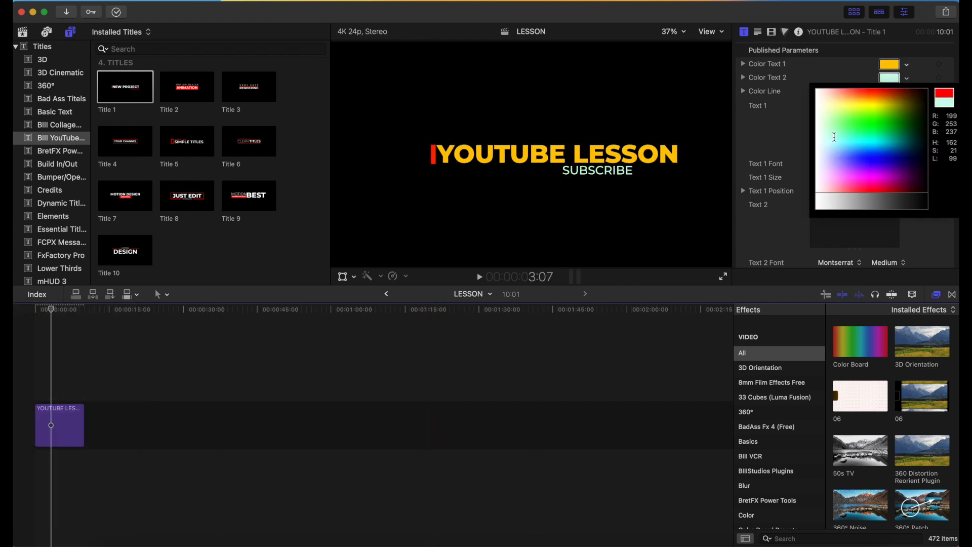
left_click_drag(836, 138, 856, 131)
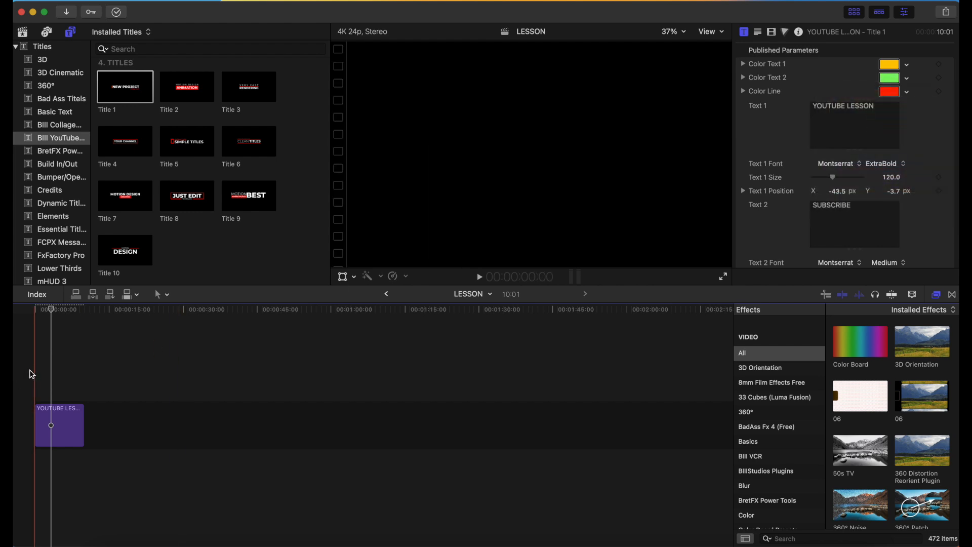
left_click(29, 373)
key("space")
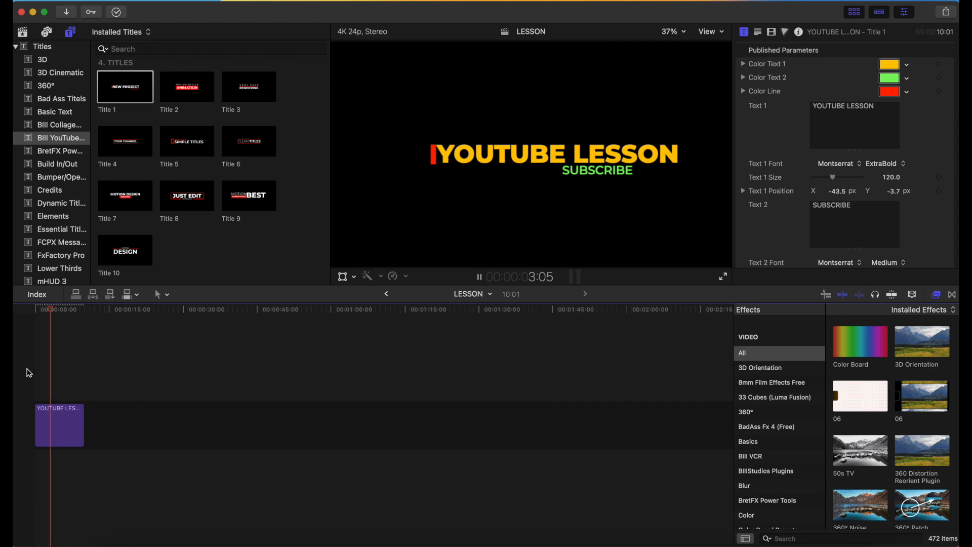
key("space")
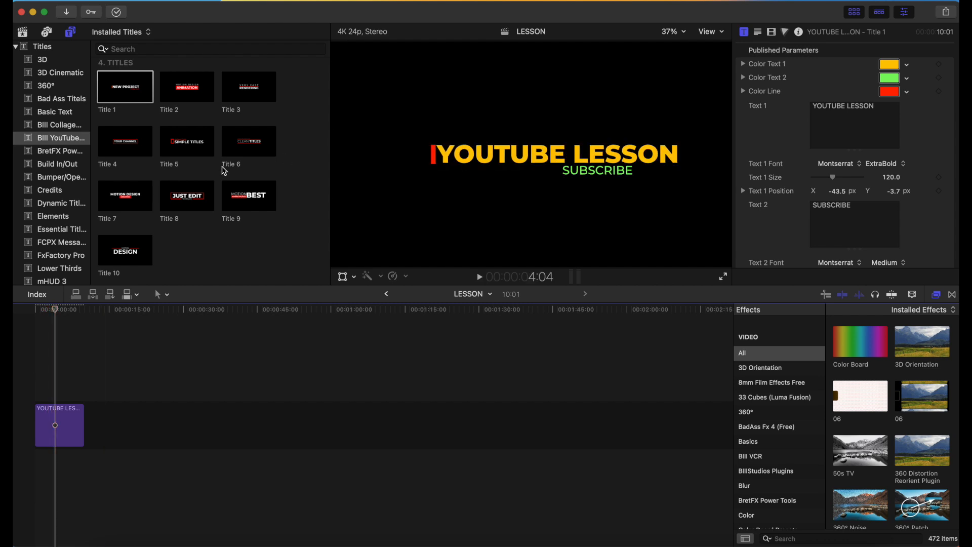
Add the Title 8 template after the YOUTUBE LESSON title and delete the YOUTUBE LESSON clip.
left_click(64, 423)
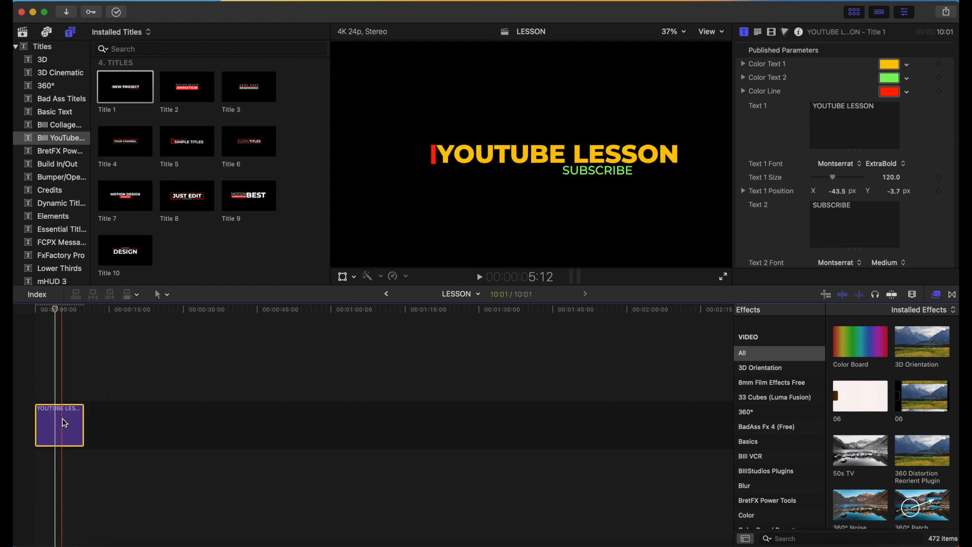
left_click_drag(196, 201, 150, 415)
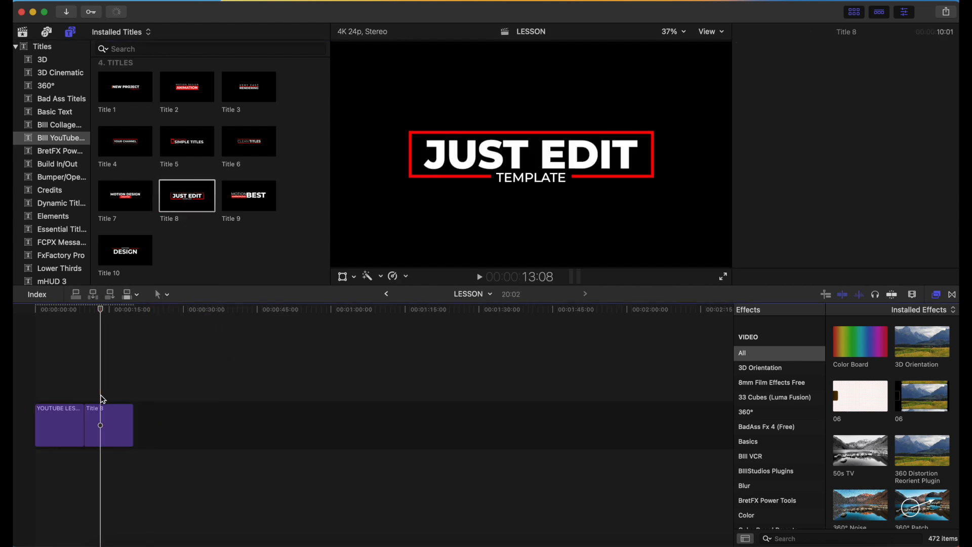
left_click(101, 424)
left_click(68, 431)
key("Delete")
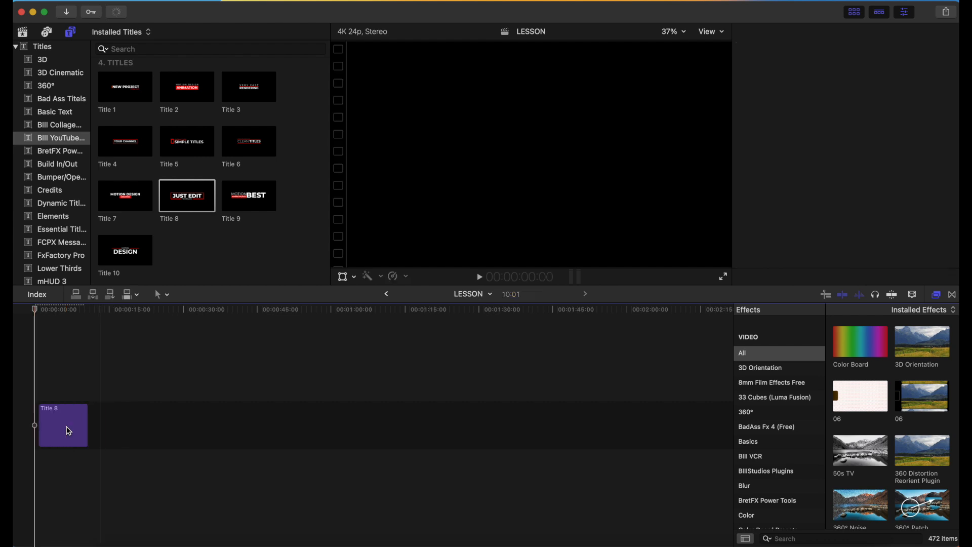
Play the Title 8 clip from the start of the timeline to view its animation.
left_click(43, 419)
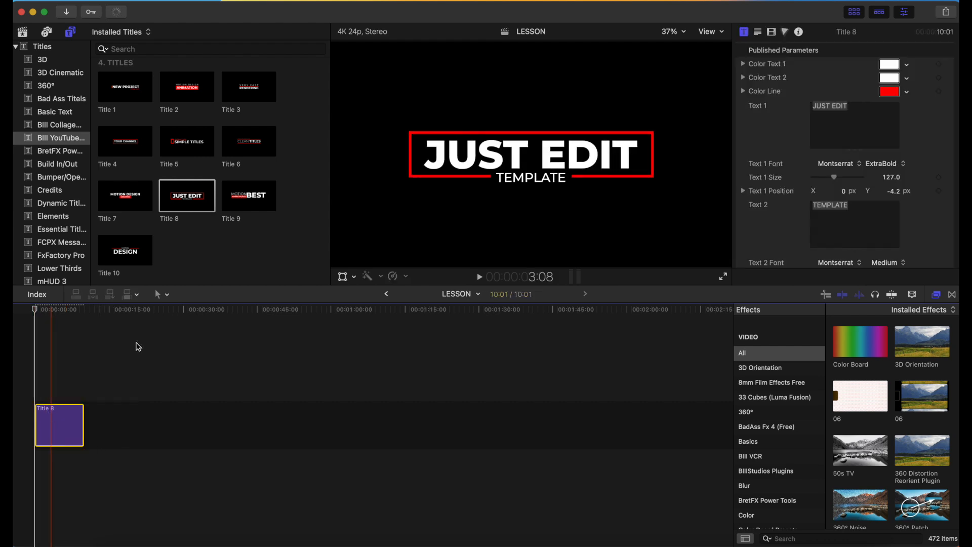
left_click(39, 393)
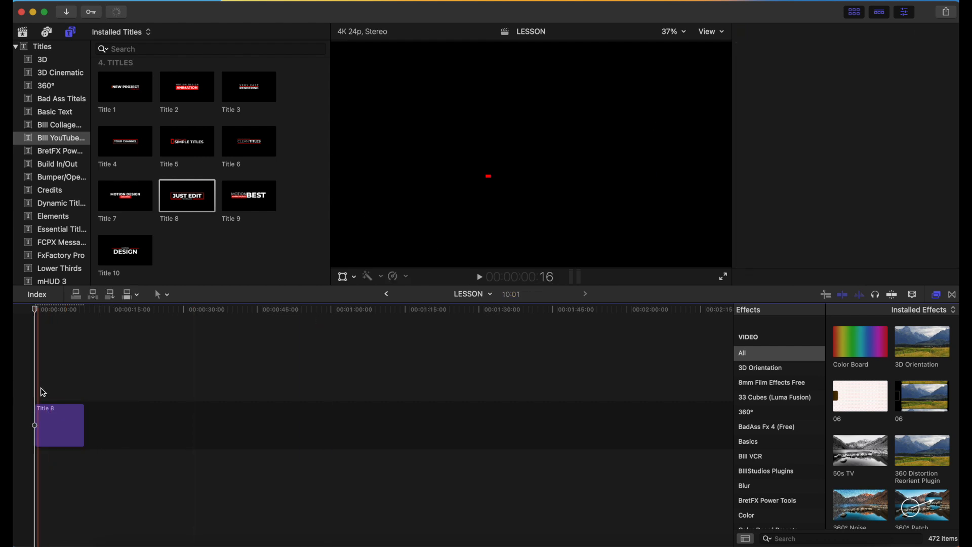
left_click(44, 408)
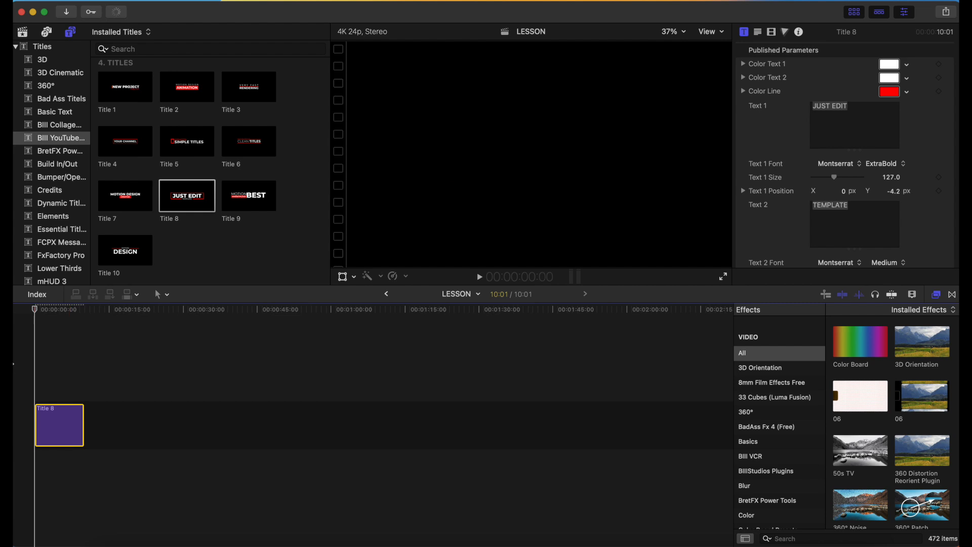
key("space")
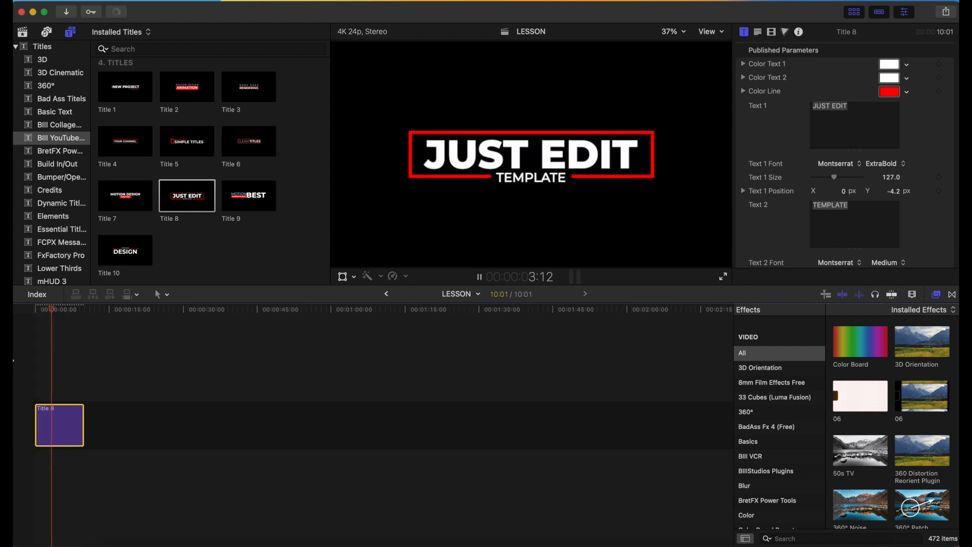
Shorten the Title 8 clip to a duration of 4:07 and play it from the start.
left_click(74, 425)
left_click_drag(74, 426, 56, 425)
left_click(29, 385)
key("space")
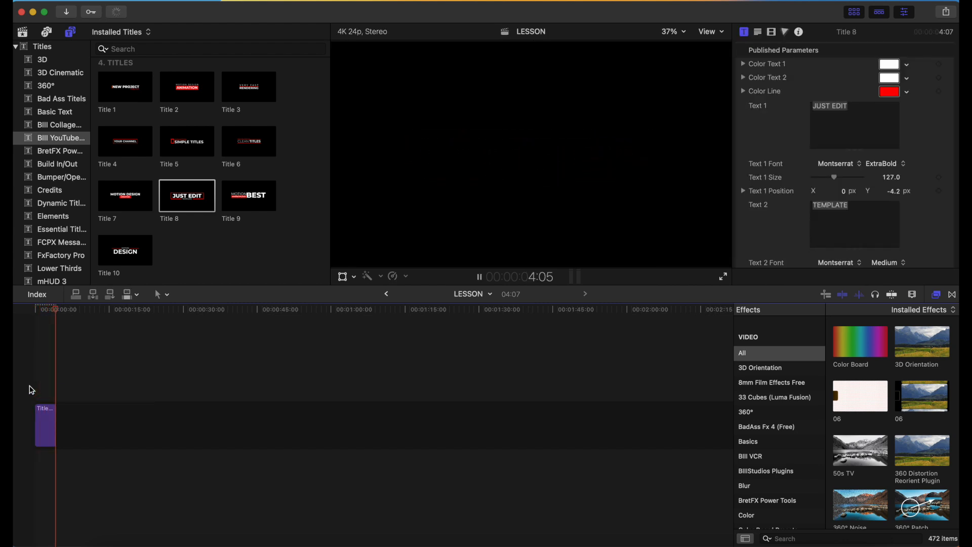
Replace the Text 1 wording of the Title 8 clip with LIKE VIDEO.
left_click(46, 408)
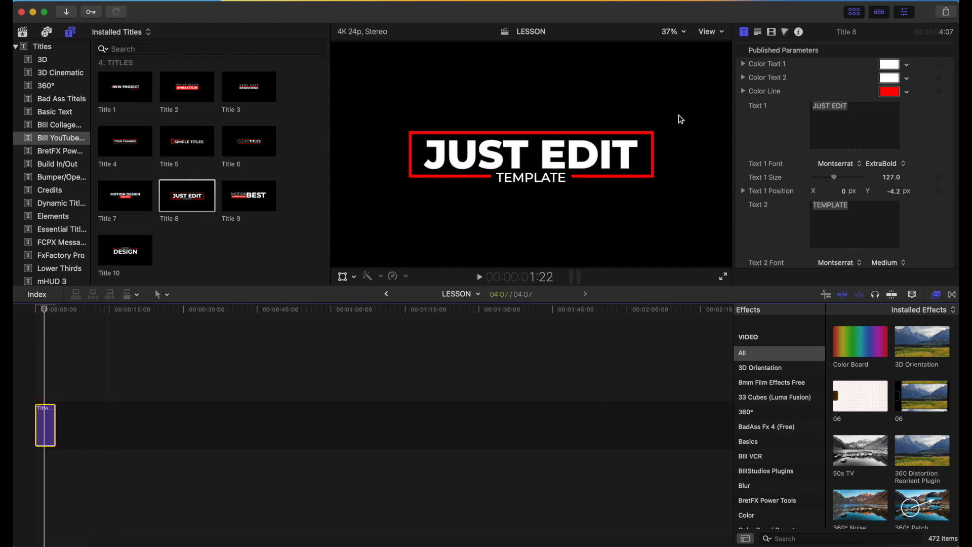
double_click(856, 109)
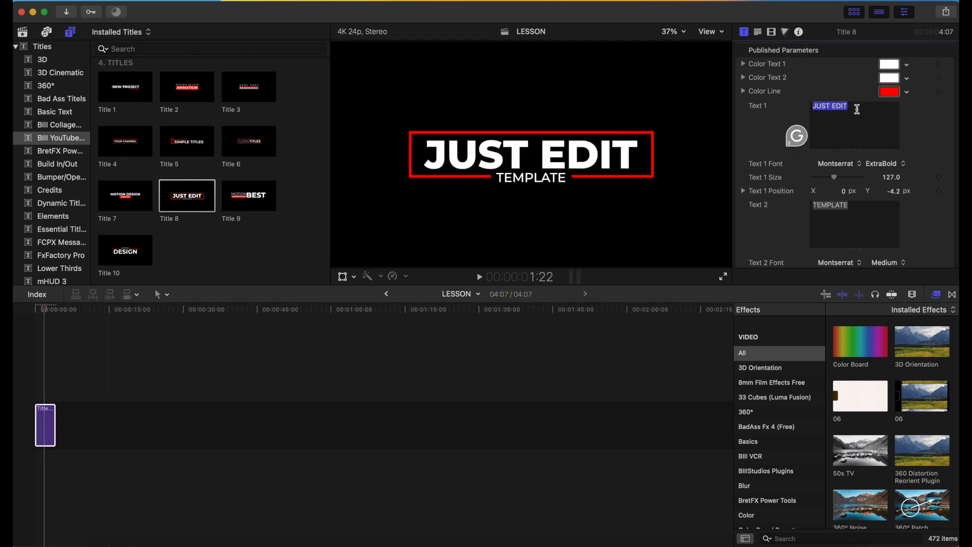
type("L")
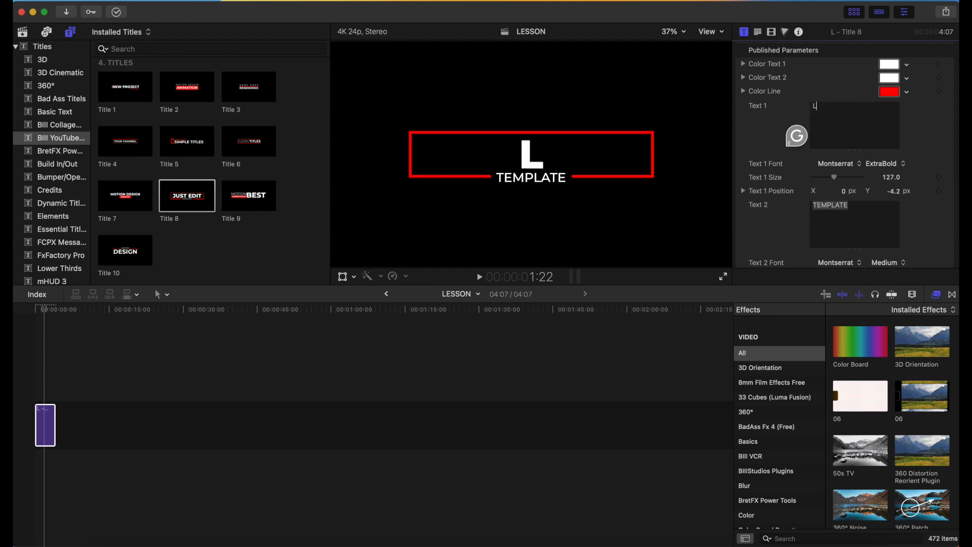
type("IKE VIDEO")
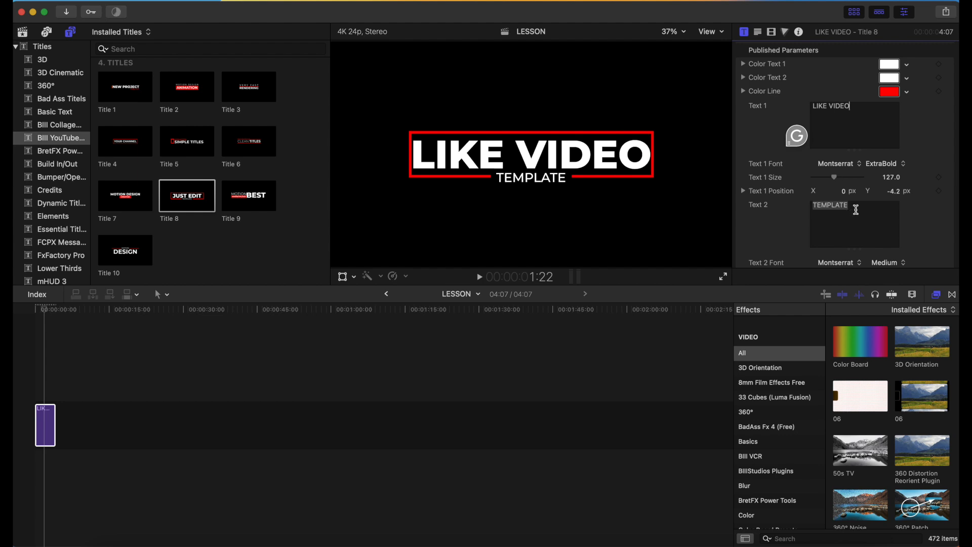
left_click(856, 210)
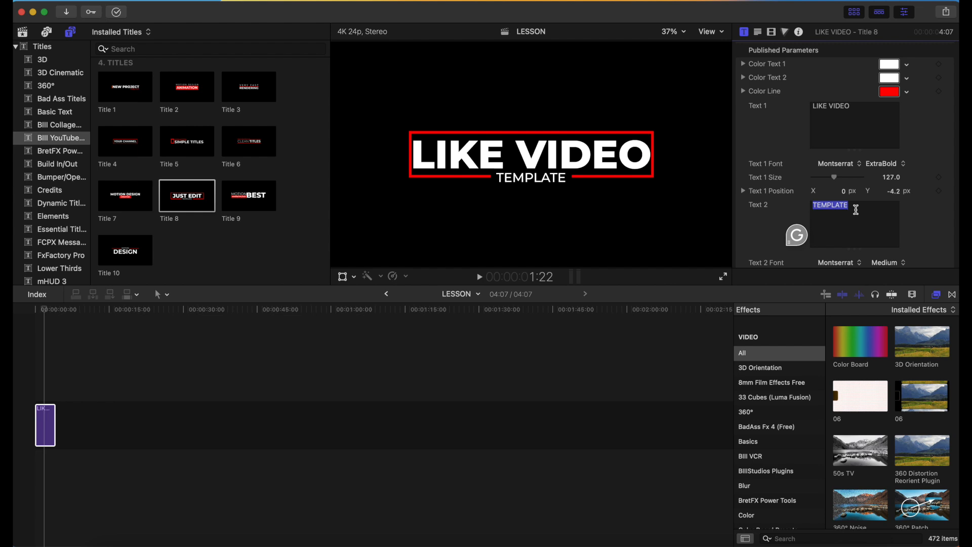
Set the LIKE VIDEO title's Color Text 1 to bright green and its Color Text 2 to pink.
left_click(890, 65)
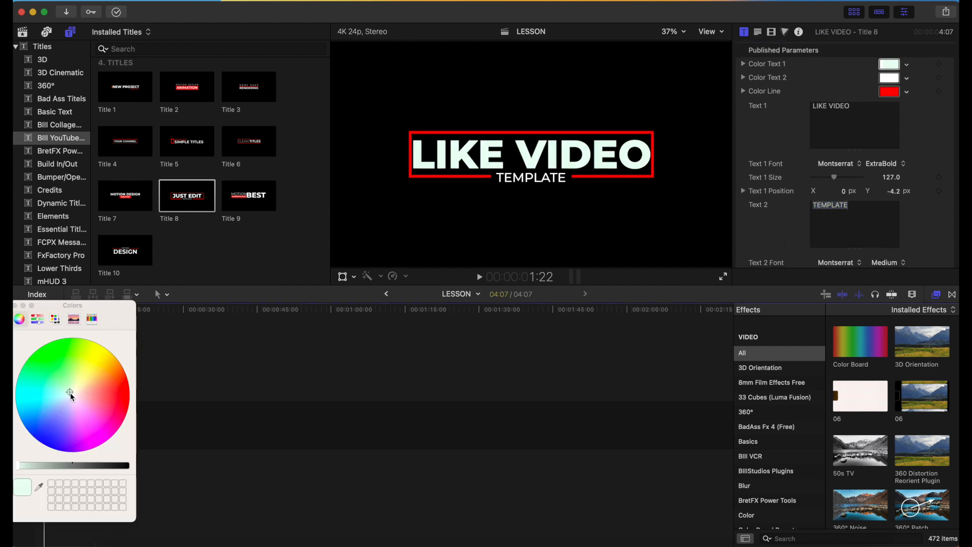
left_click_drag(72, 395, 56, 362)
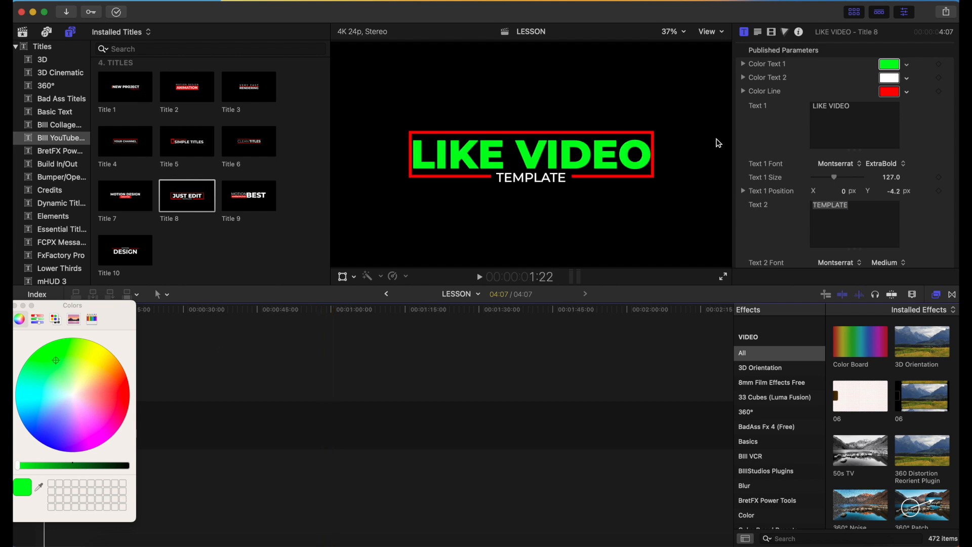
left_click(898, 81)
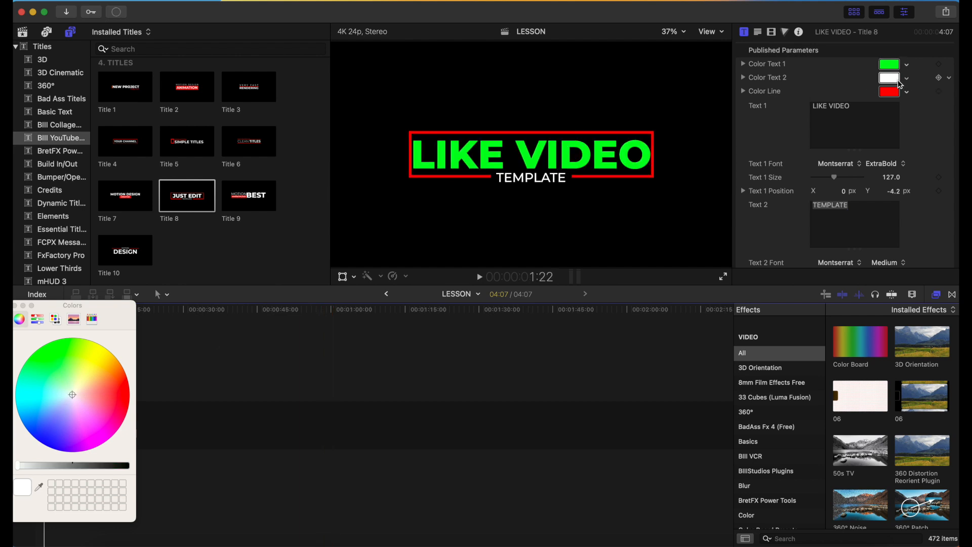
left_click(908, 80)
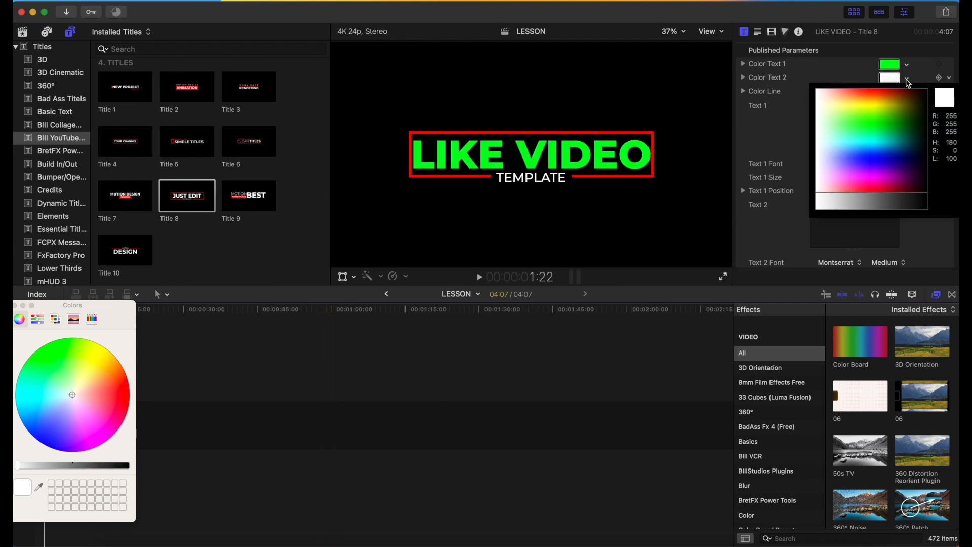
left_click_drag(877, 92, 864, 183)
left_click(864, 182)
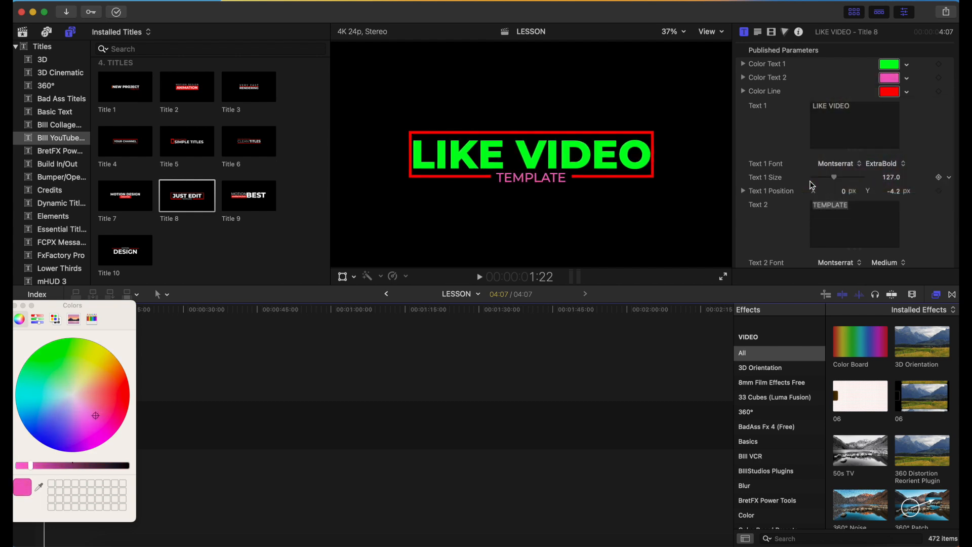
Close the color picker and play the recolored LIKE VIDEO title from the start of the timeline.
left_click(15, 307)
key("Home")
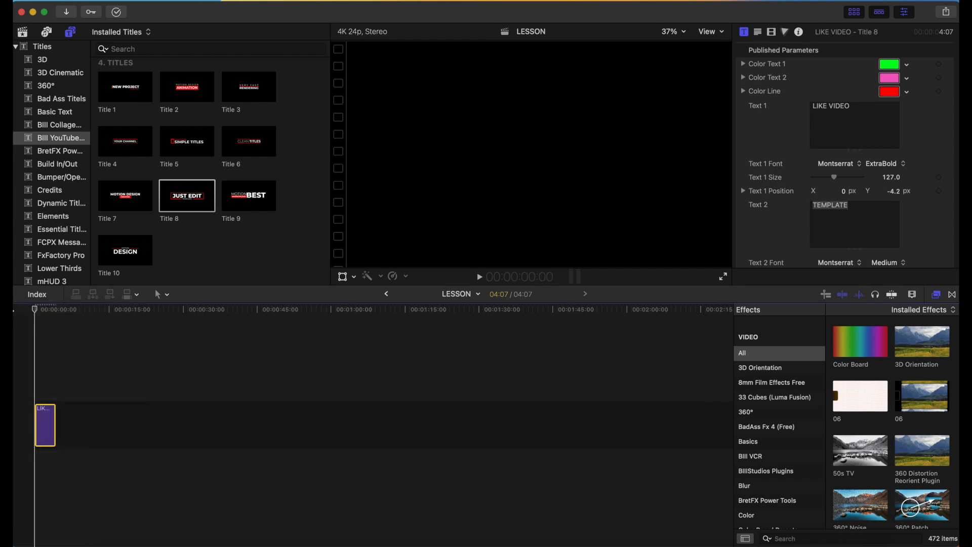
key("space")
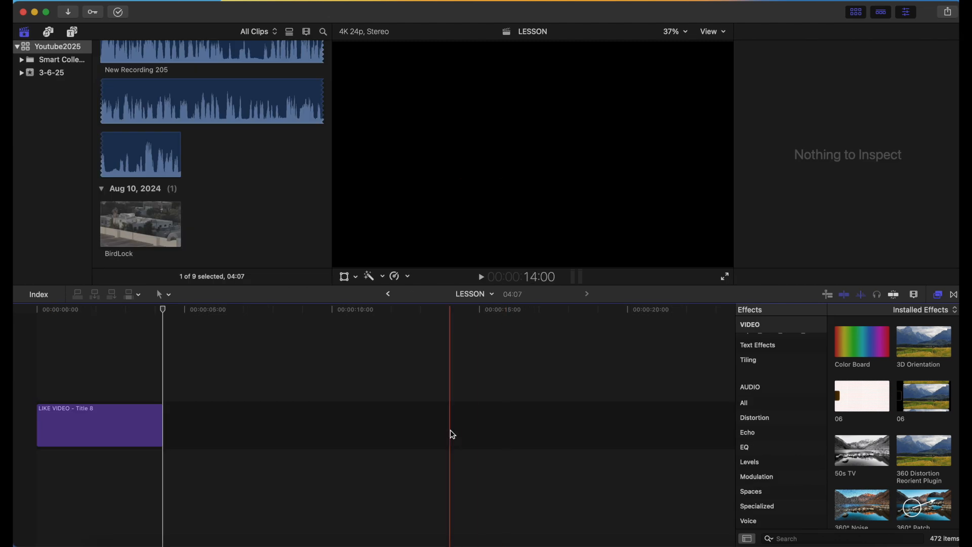
Place the BirdLock clip in the timeline beneath the LIKE VIDEO title and play the combination from the start.
left_click(130, 256)
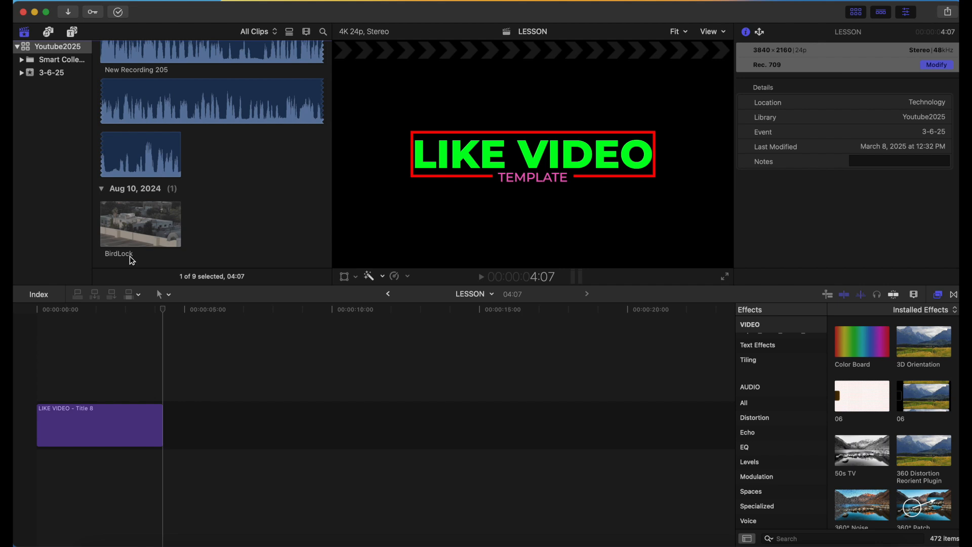
left_click(115, 226)
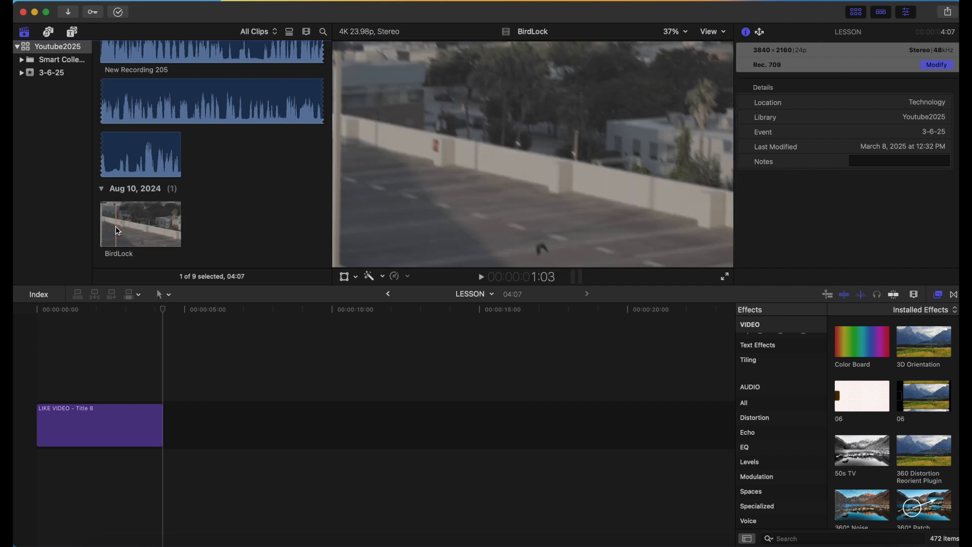
left_click(221, 394)
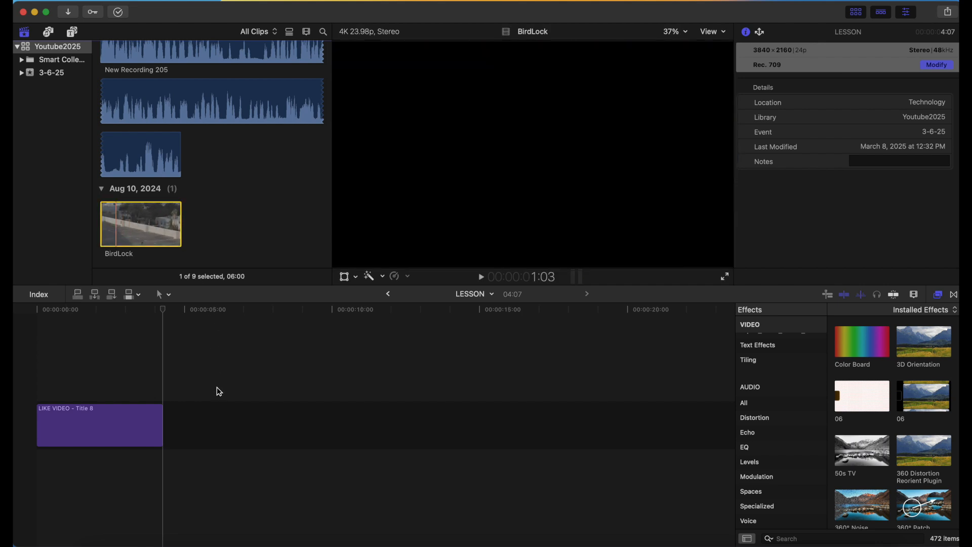
left_click_drag(146, 237, 125, 386)
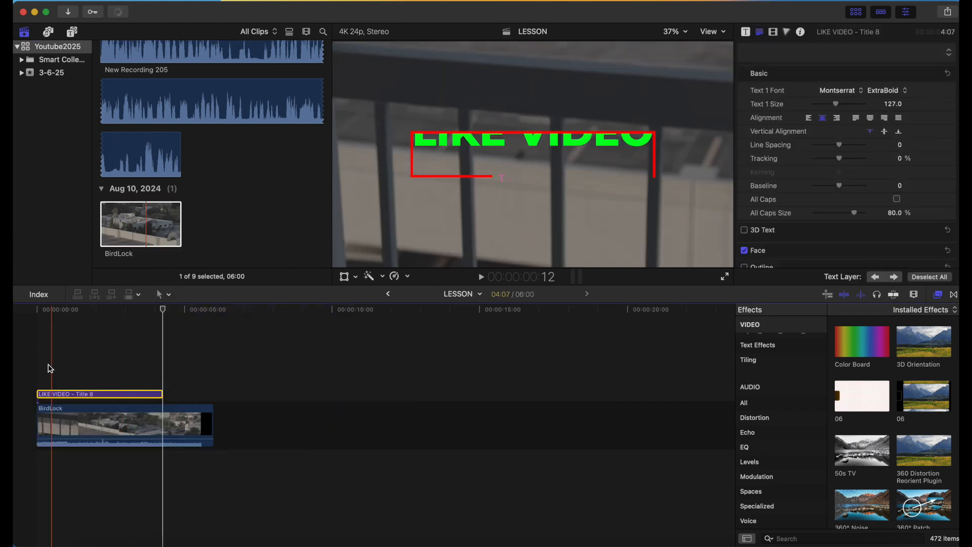
left_click(36, 366)
key("space")
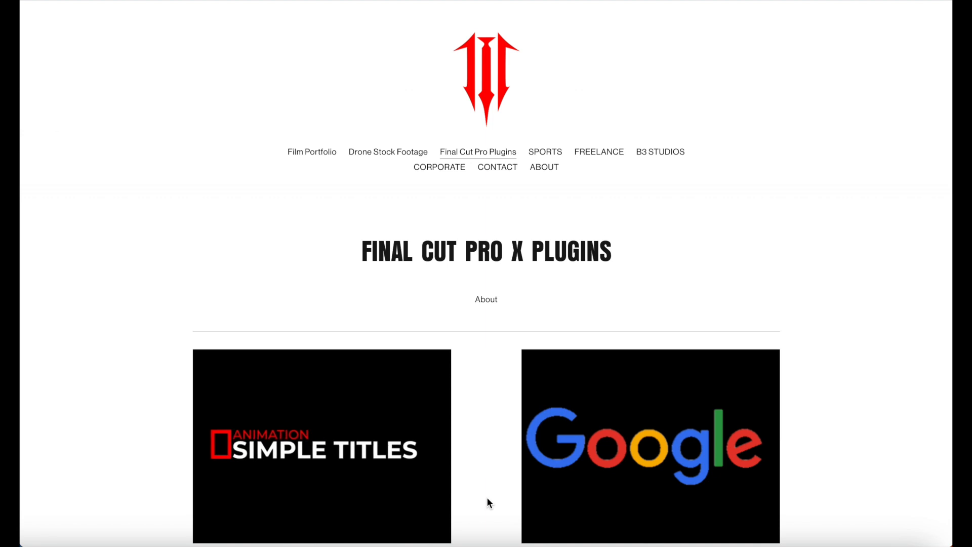
Switch to the B3-Studios website and look through the products on the Final Cut Pro X Plugins page.
scroll(487, 496, "down", 2)
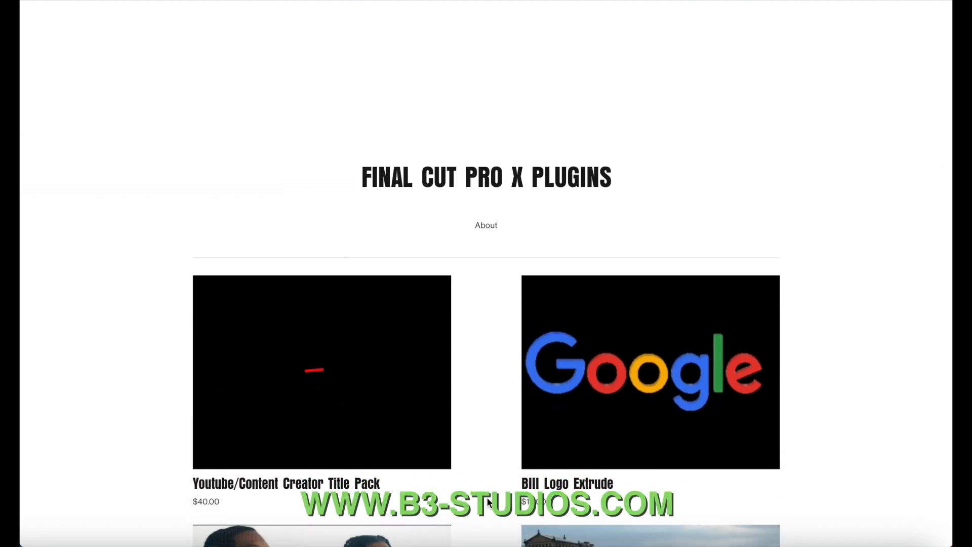
scroll(487, 497, "down", 4)
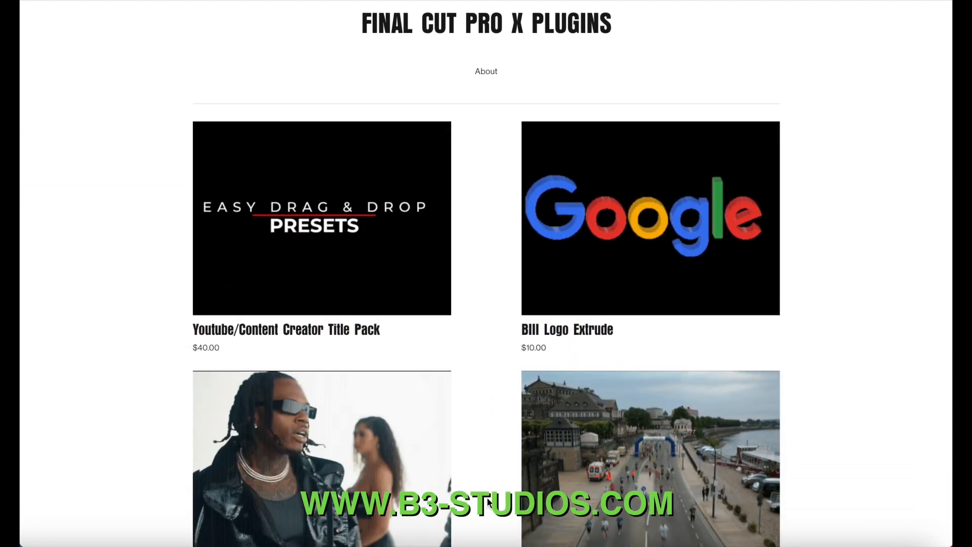
scroll(488, 502, "down", 7)
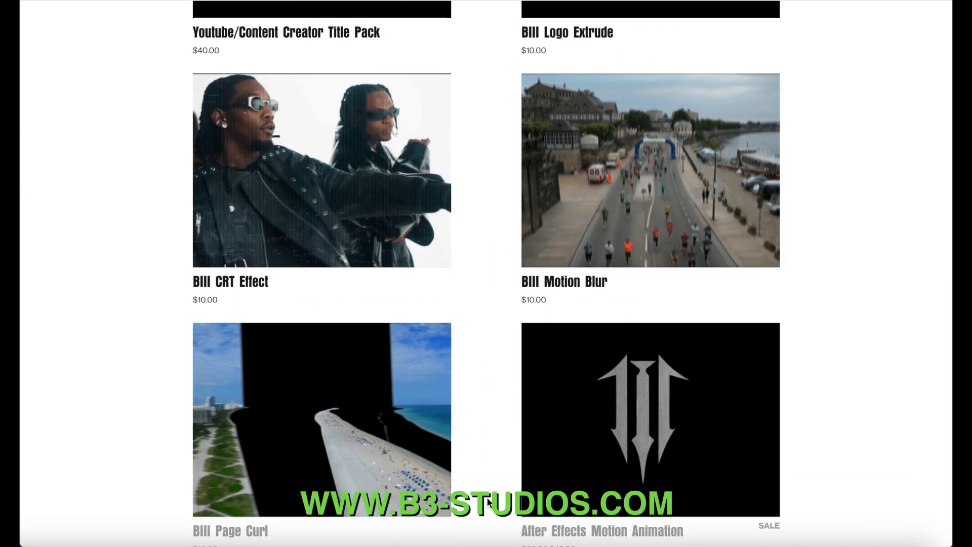